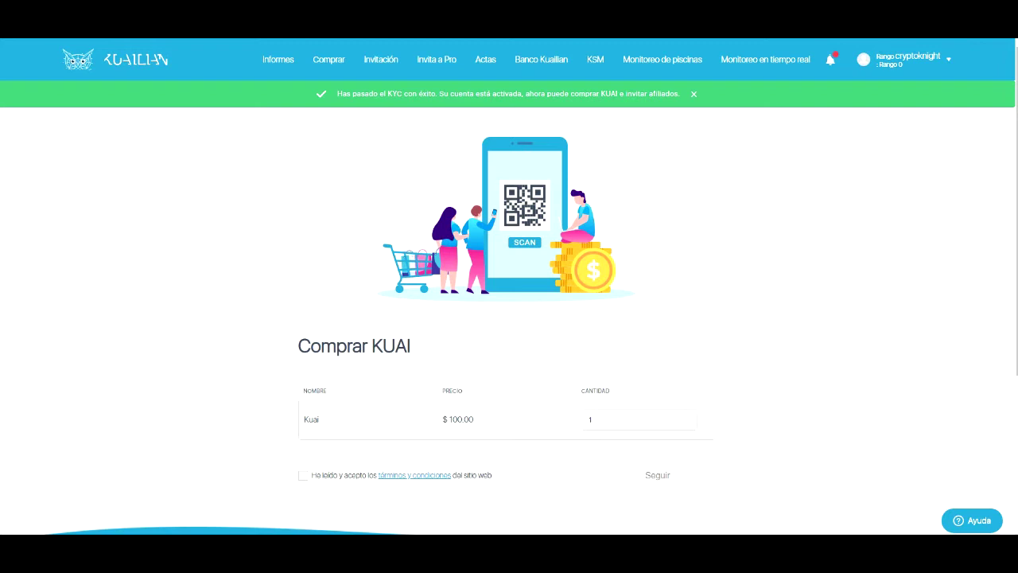
# - Review the one-Kuai $100.00 order and scroll down to the terms and conditions checkbox
pyautogui.tripleClick(345, 420)
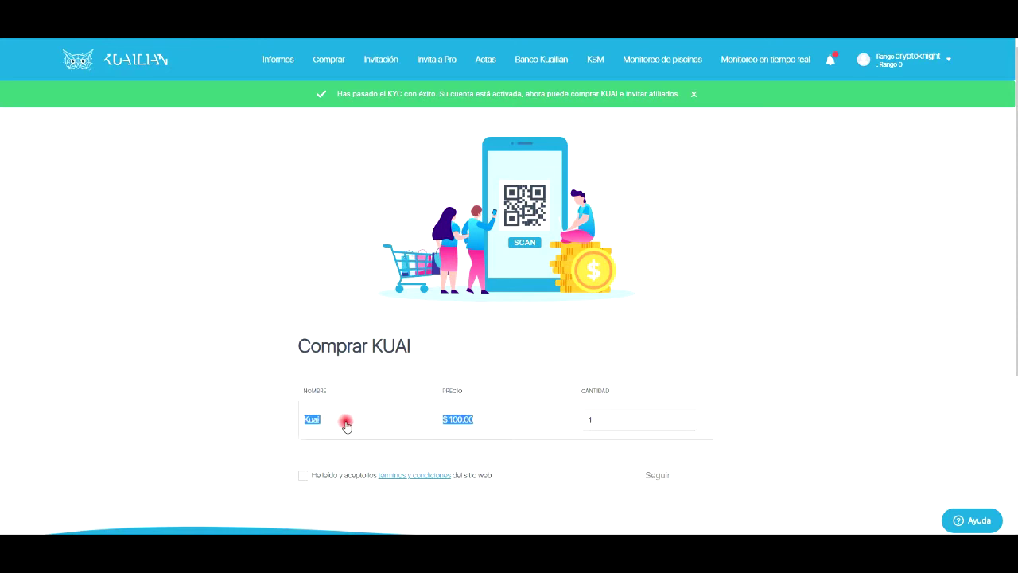
pyautogui.click(345, 423)
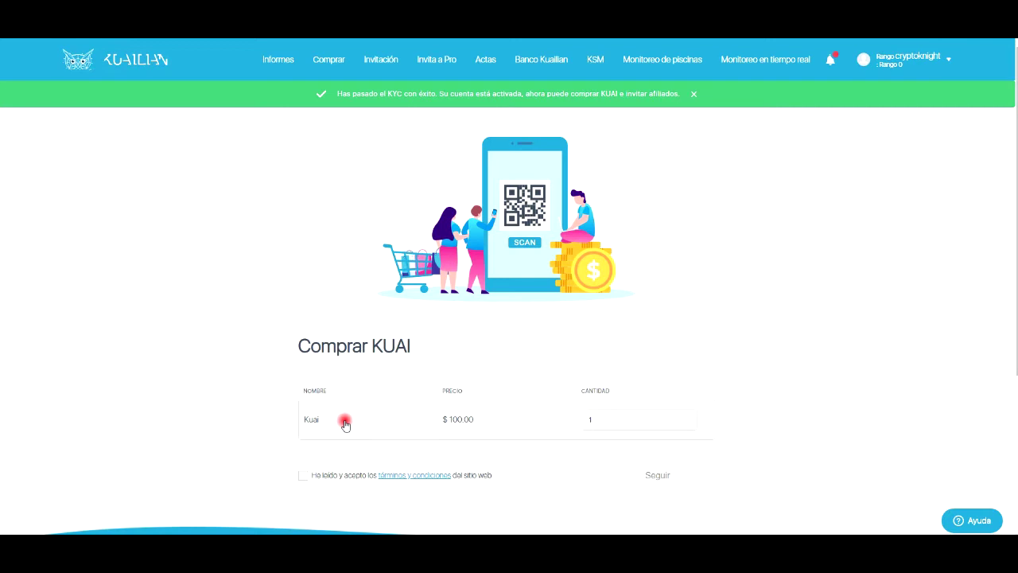
pyautogui.scroll(-3, 374, 334)
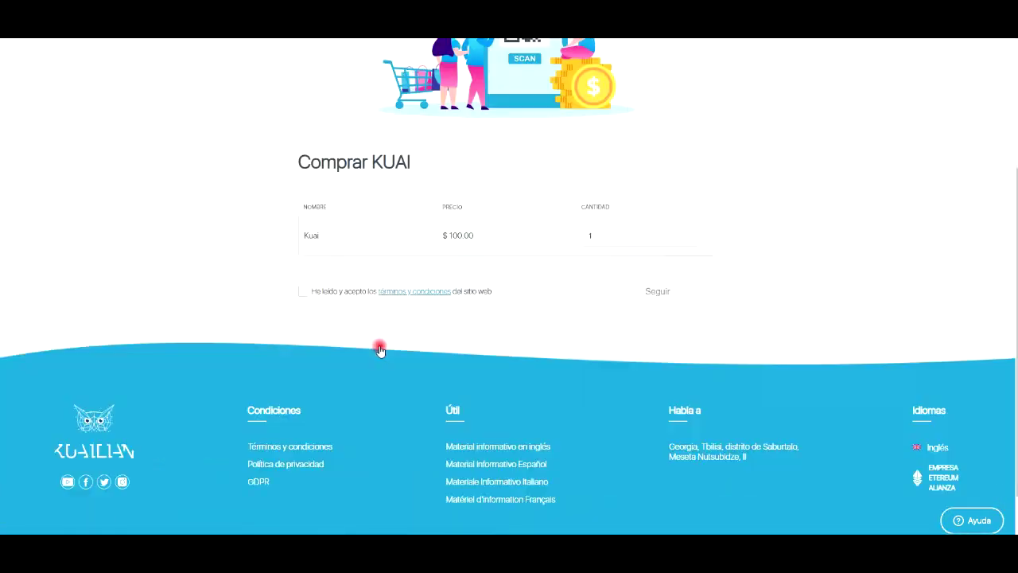
pyautogui.scroll(3, 620, 215)
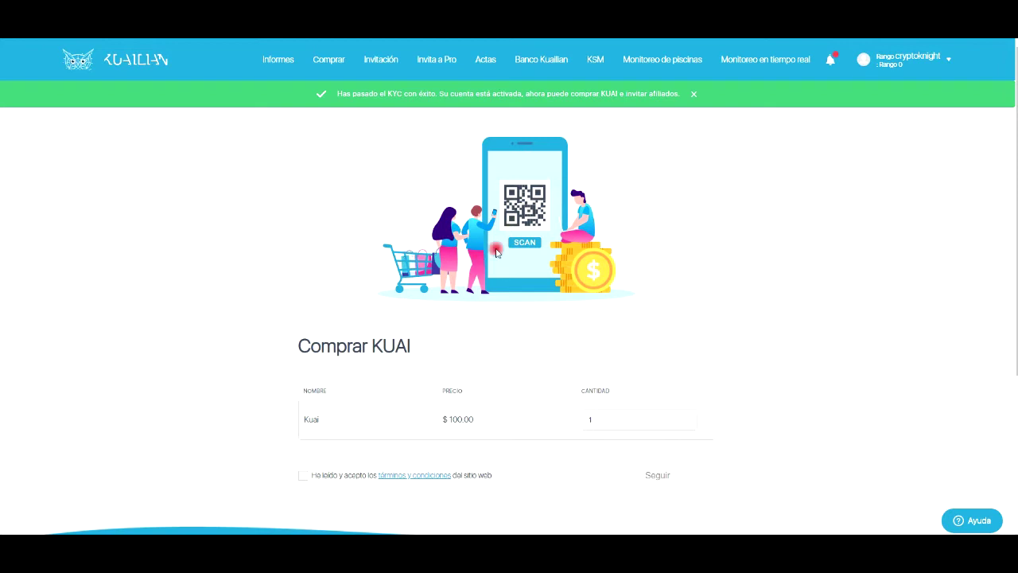
pyautogui.scroll(-2, 469, 248)
# - Accept the terms, continue with Seguir, and copy the ETH payment address for one KUAI
pyautogui.click(302, 315)
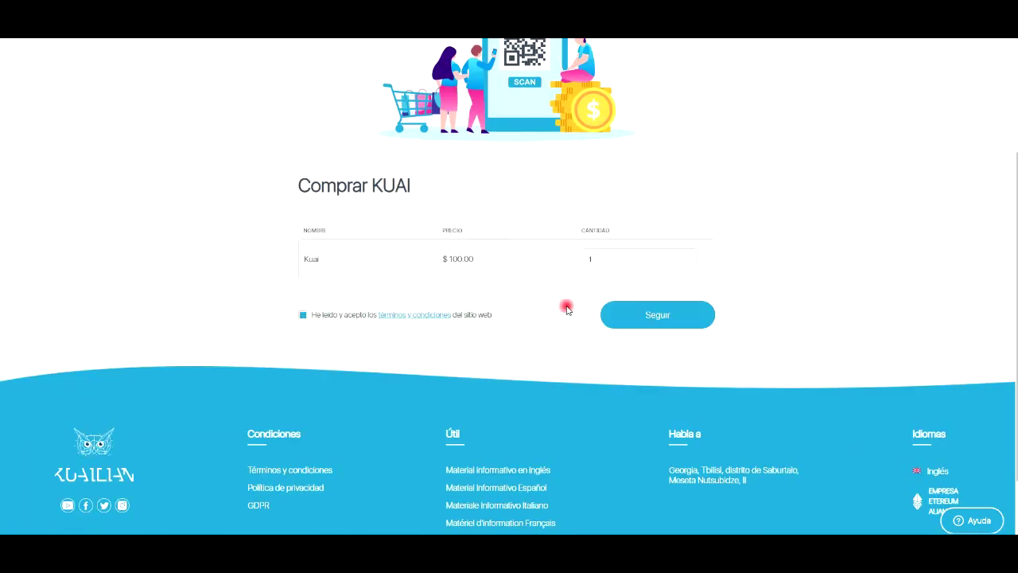
pyautogui.click(666, 318)
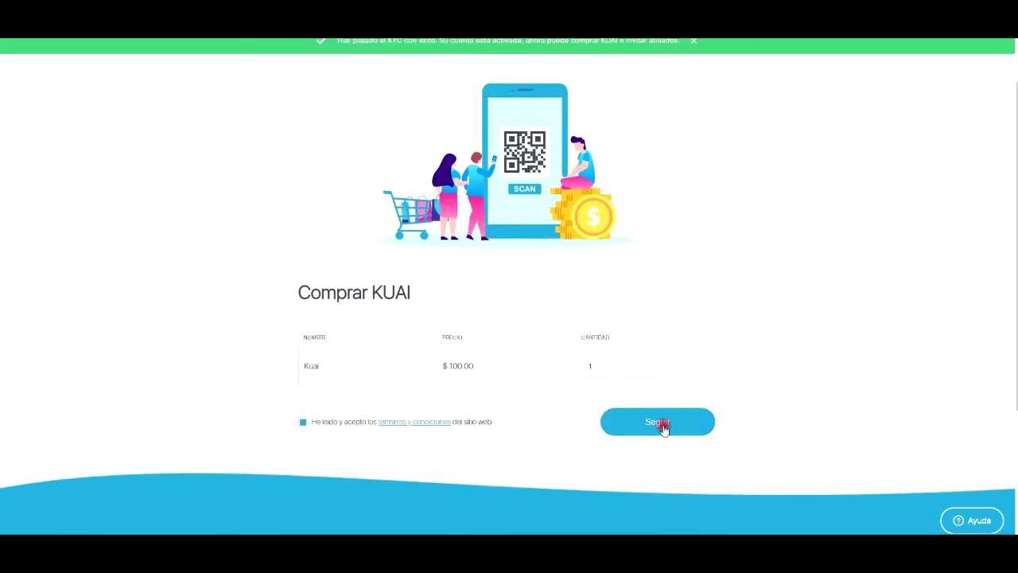
pyautogui.click(658, 423)
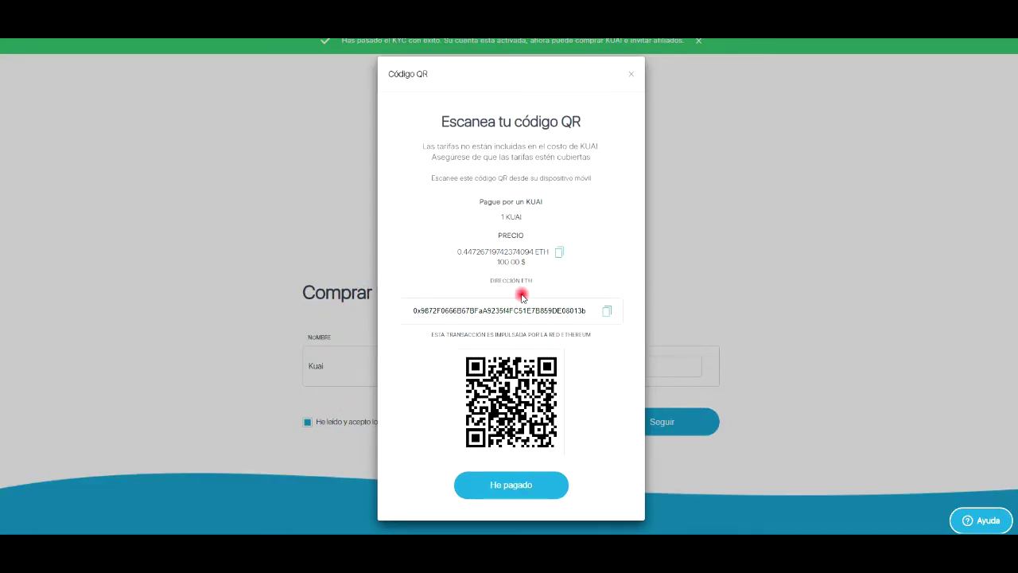
pyautogui.click(607, 310)
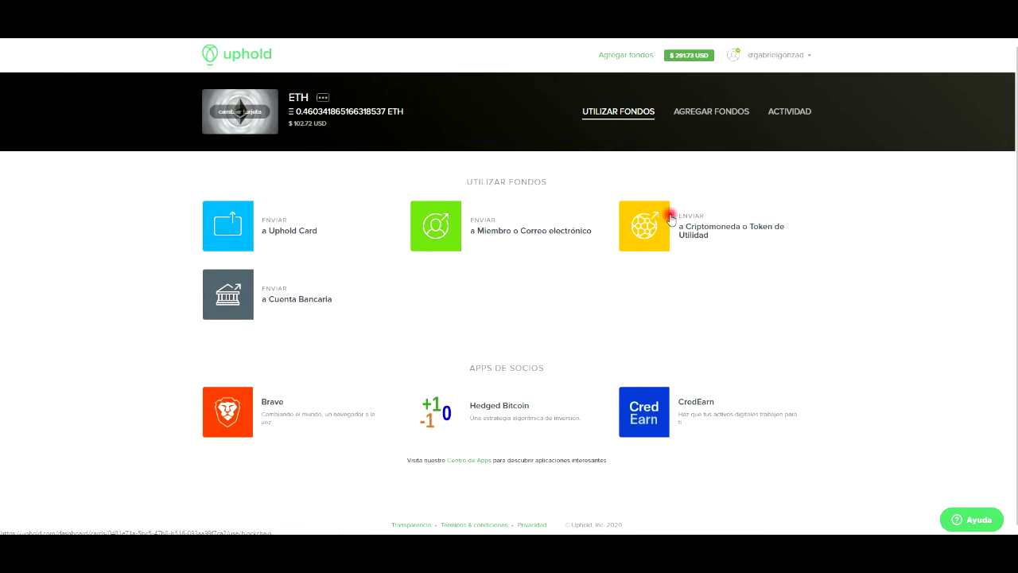
# - Choose Enviar a Criptomoneda and paste the Kuailian ETH payment address as the destination
pyautogui.click(651, 202)
pyautogui.scroll(-1, 379, 320)
pyautogui.scroll(-2, 380, 314)
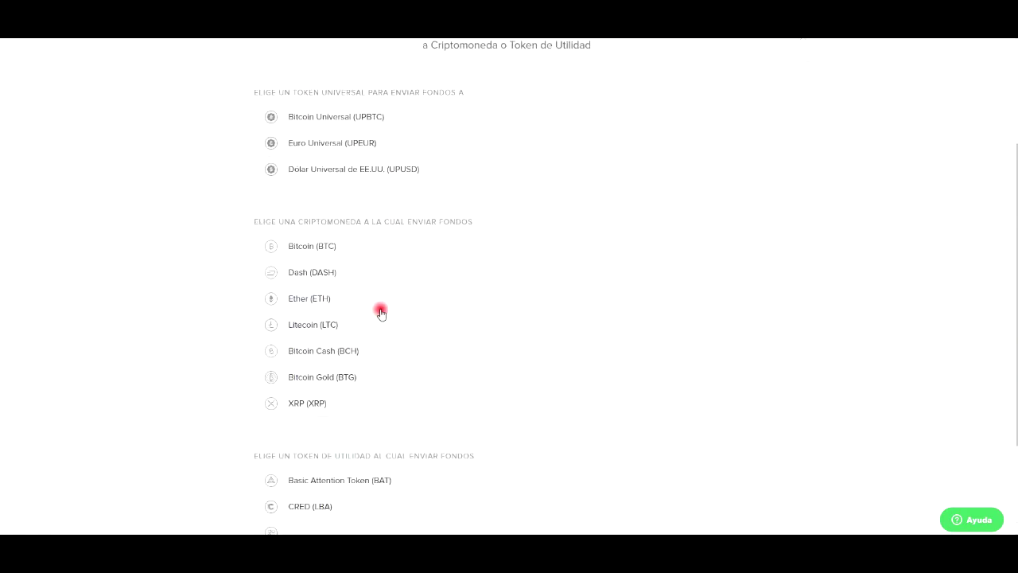
pyautogui.scroll(1, 339, 310)
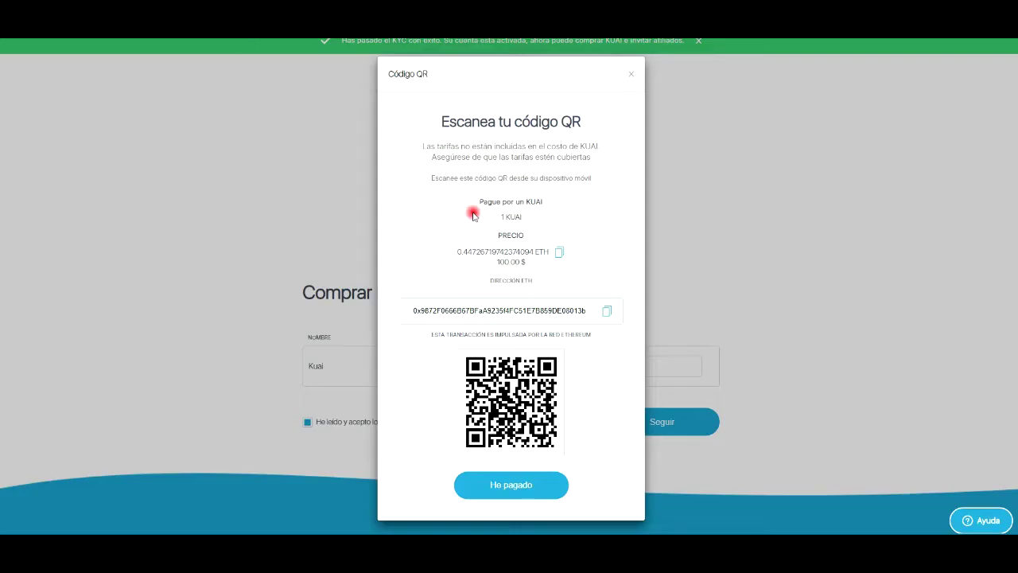
pyautogui.click(607, 311)
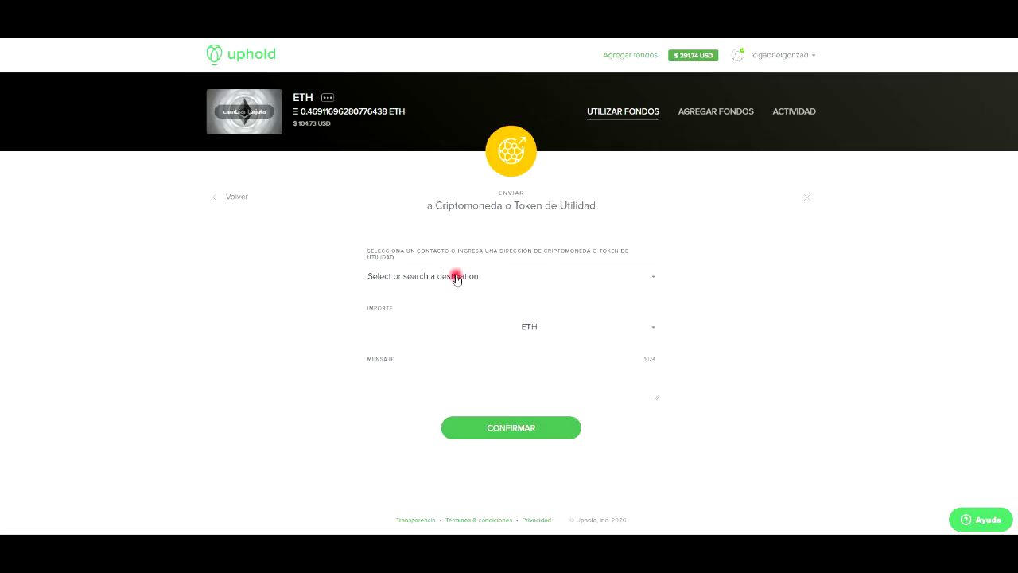
pyautogui.click(453, 276)
pyautogui.hotkey('ctrl', 'v')
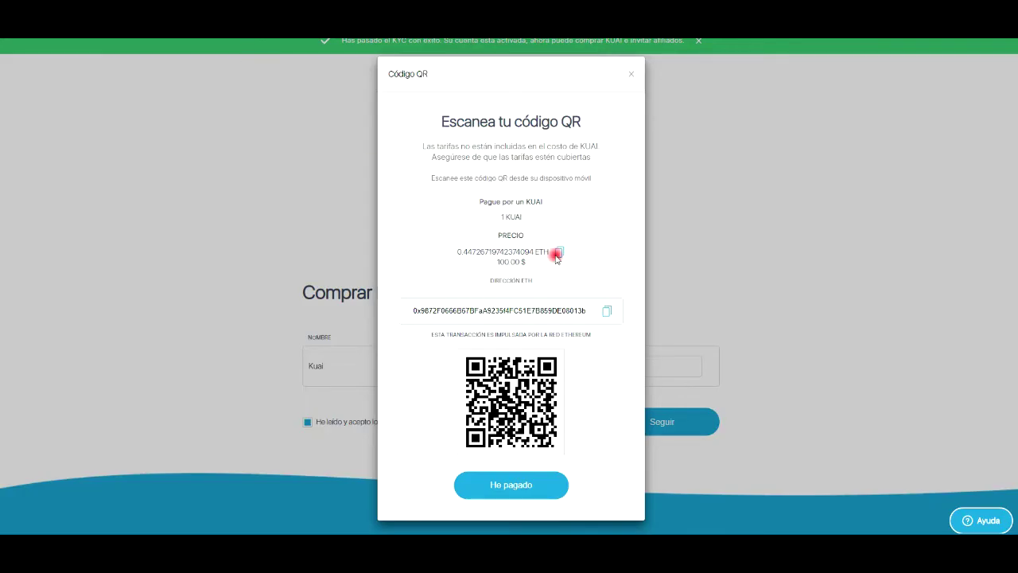
# - Copy the one-KUAI ETH price and paste 0.44726719742374094 into the Importe field
pyautogui.click(556, 252)
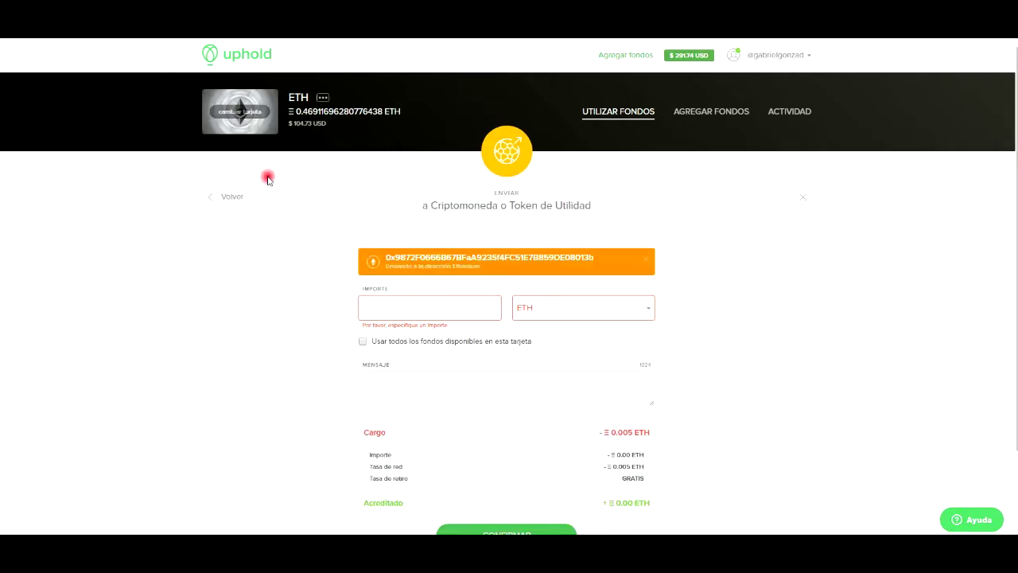
pyautogui.click(397, 307)
pyautogui.hotkey('ctrl', 'v')
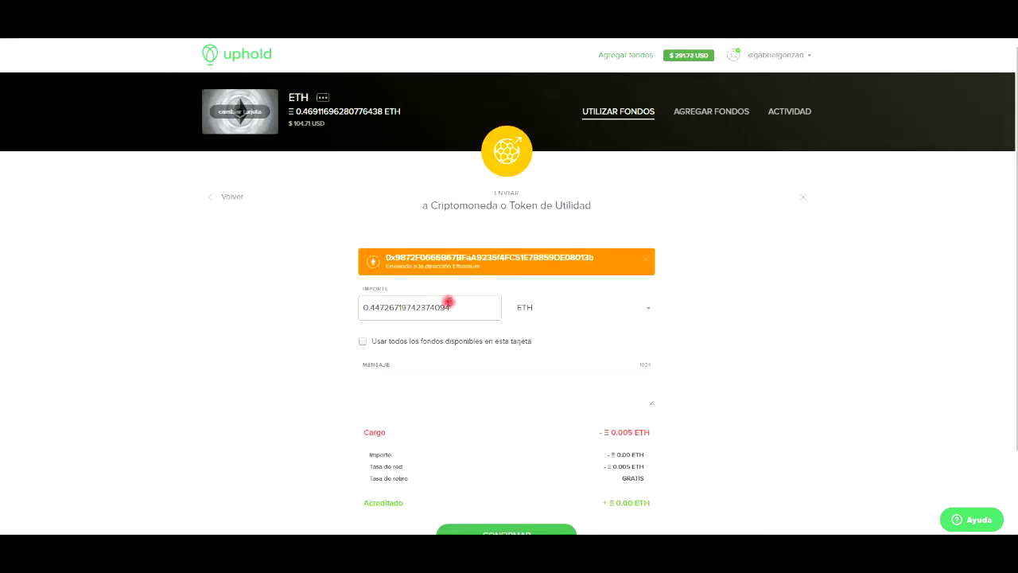
pyautogui.scroll(-1, 453, 302)
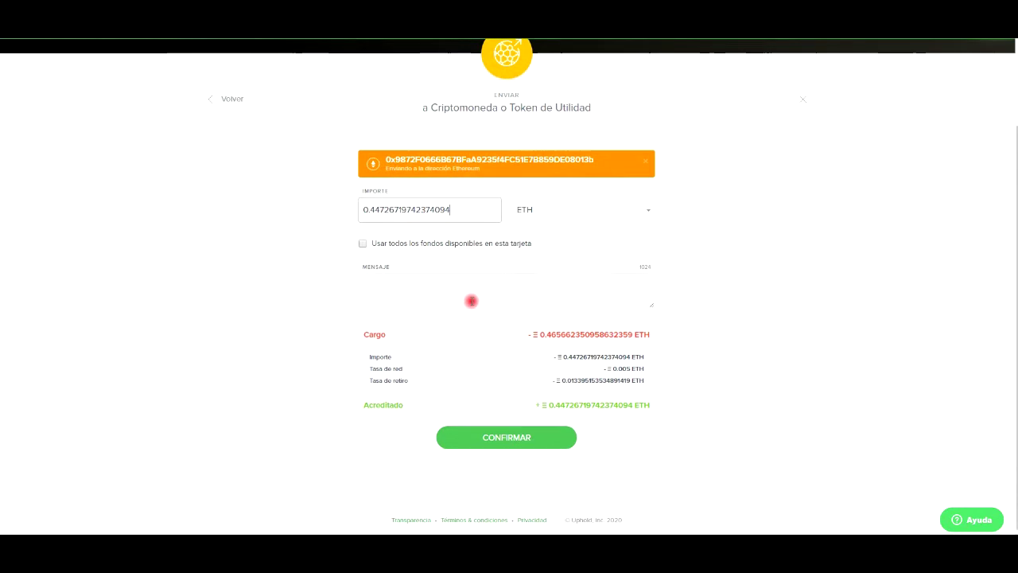
# - Submit the 0.44726719742374094 ETH send and confirm it with the 6-digit authenticator code
pyautogui.click(502, 437)
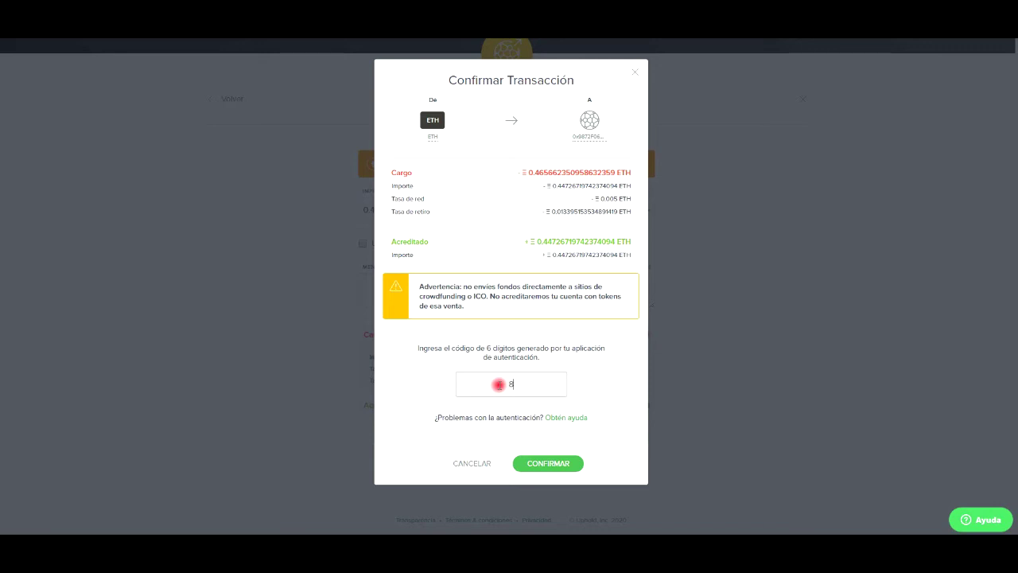
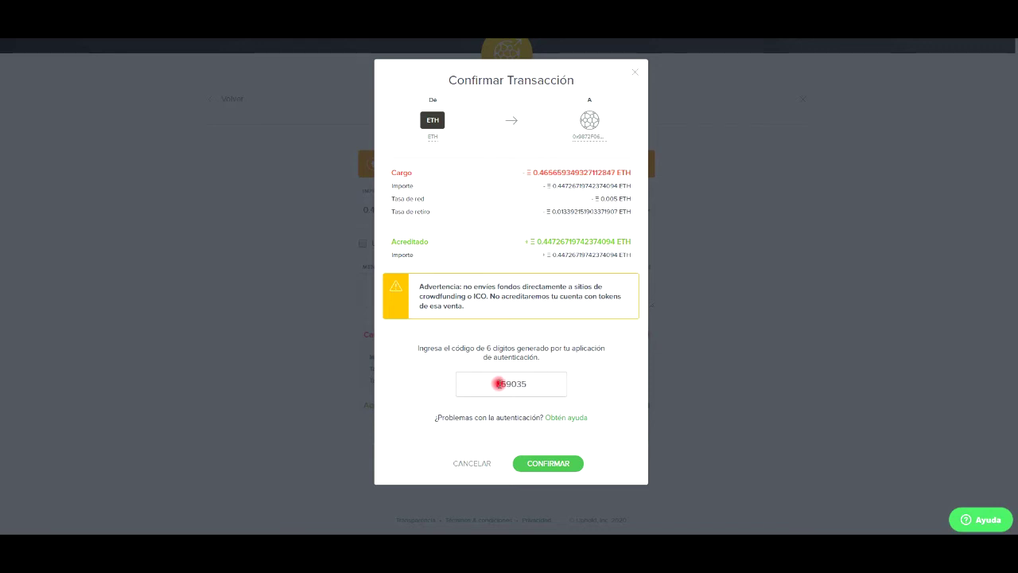
pyautogui.click(566, 455)
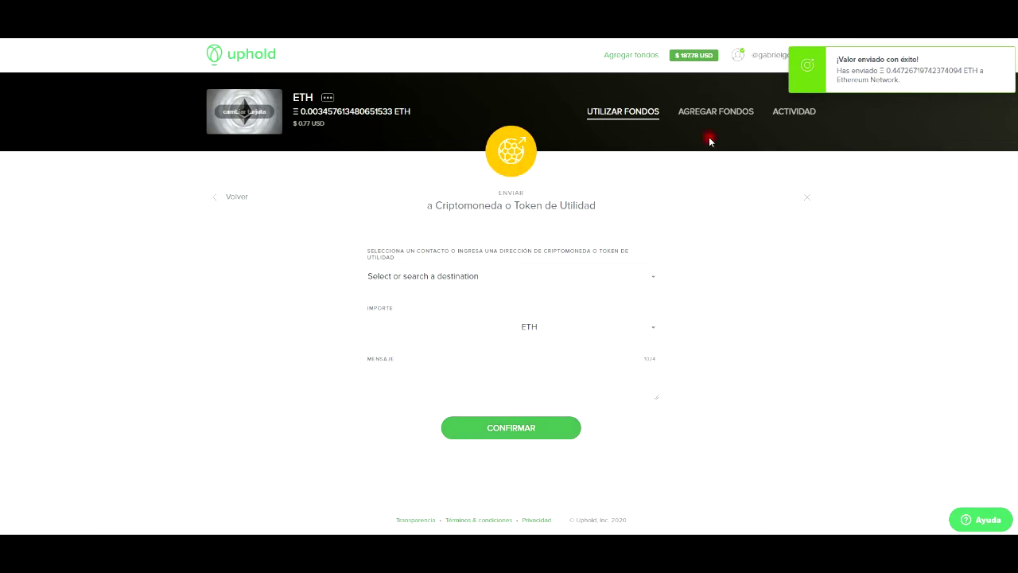
# - Expand the Enviaste ETH entry in Actividad reciente to view the processing send's details
pyautogui.scroll(-7, 460, 212)
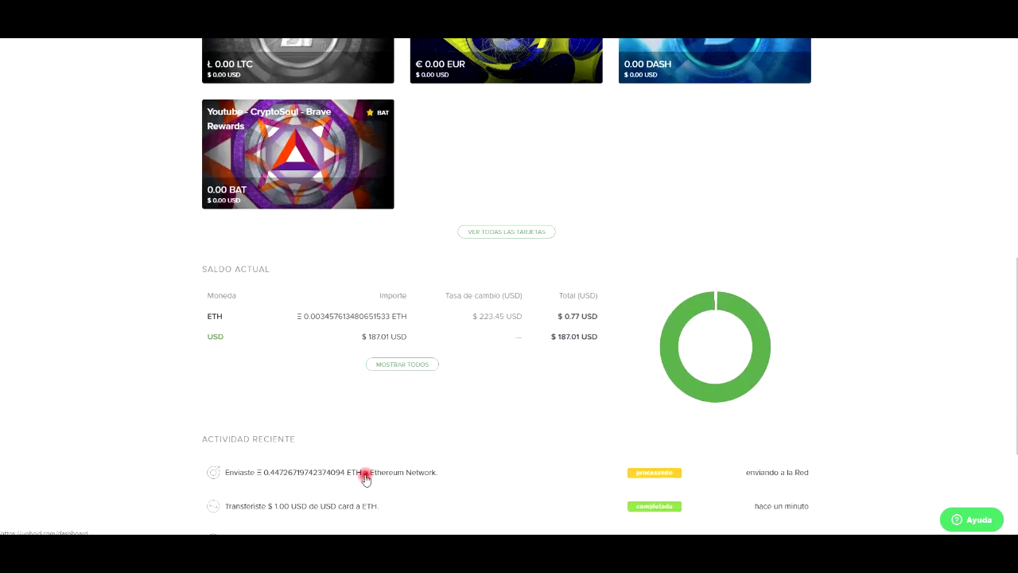
pyautogui.click(365, 477)
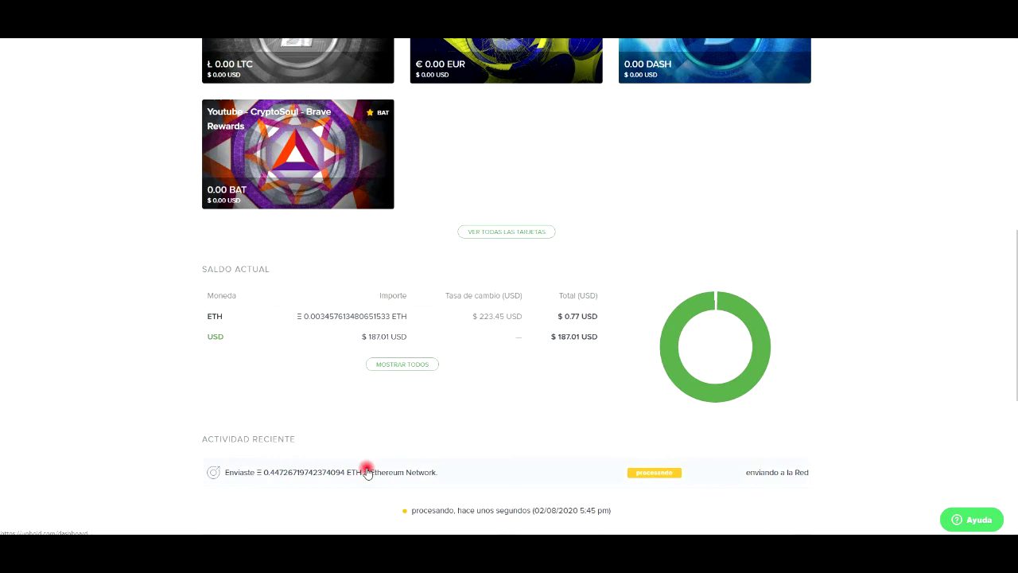
pyautogui.scroll(-2, 445, 326)
pyautogui.scroll(-1, 509, 319)
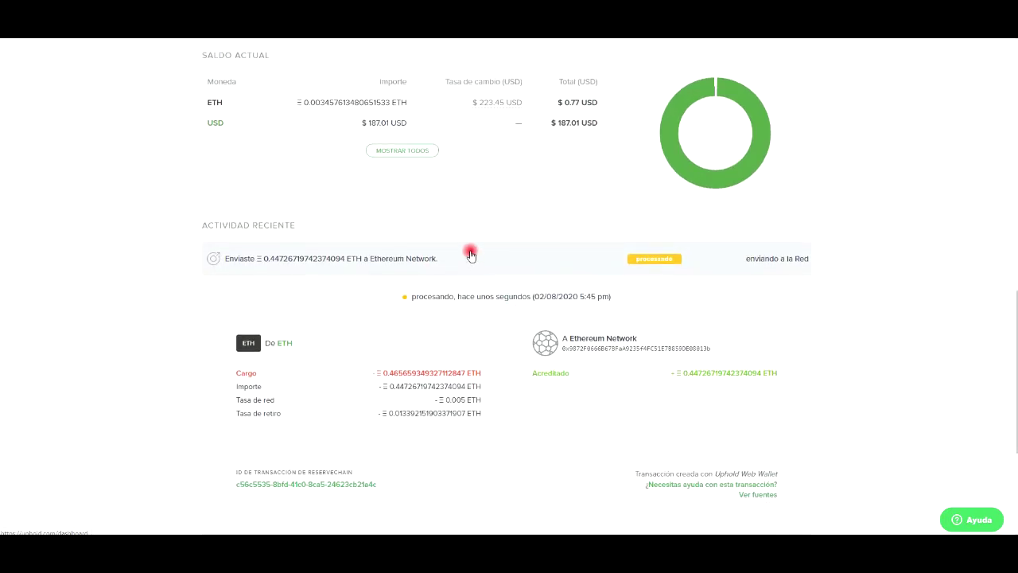
pyautogui.scroll(-1, 565, 289)
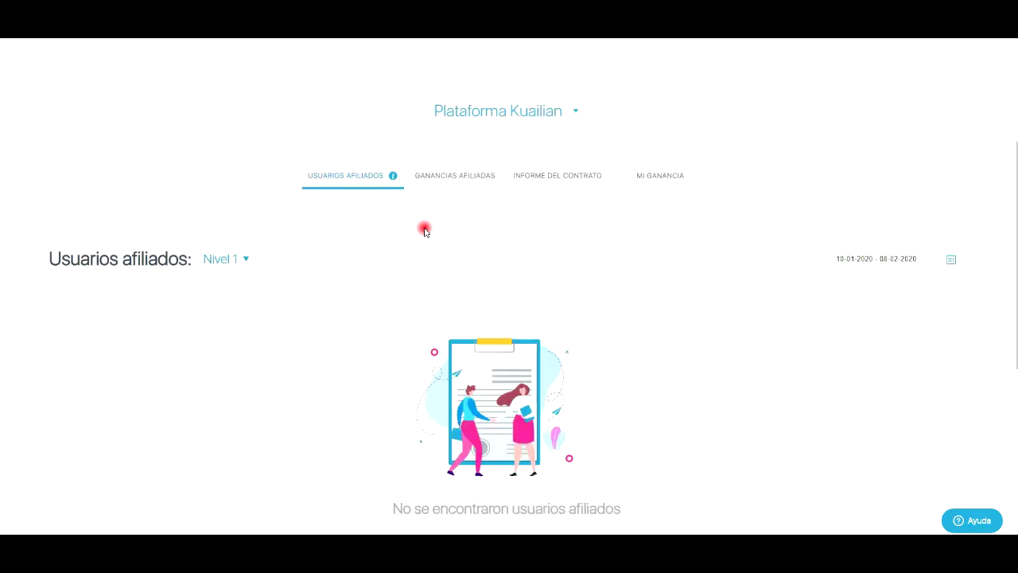
# - Open the Informe del Contrato list and pick out the new one-KUAI contract row
pyautogui.scroll(5, 425, 231)
pyautogui.moveTo(120, 221)
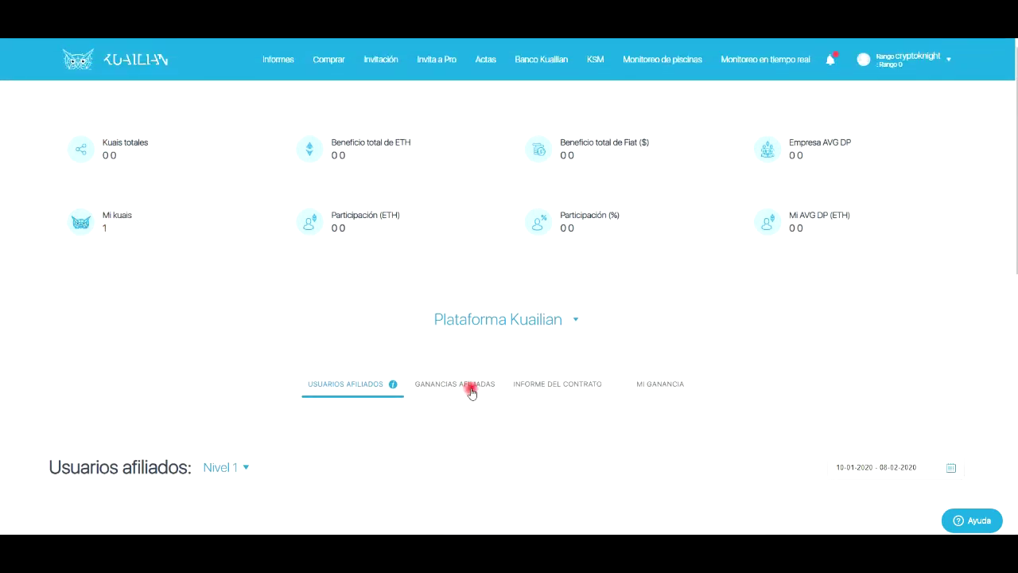
pyautogui.click(534, 389)
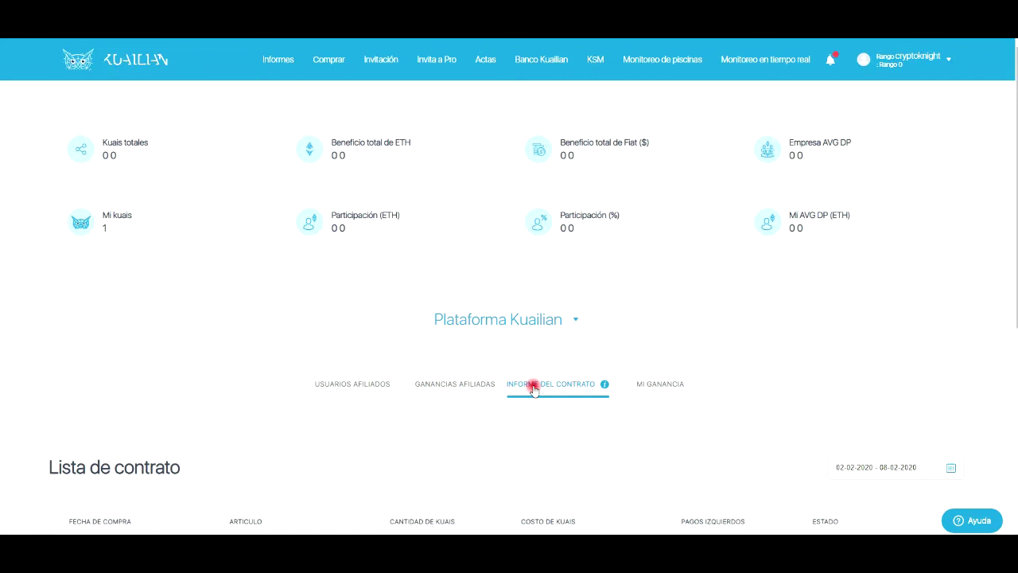
pyautogui.scroll(-3, 500, 323)
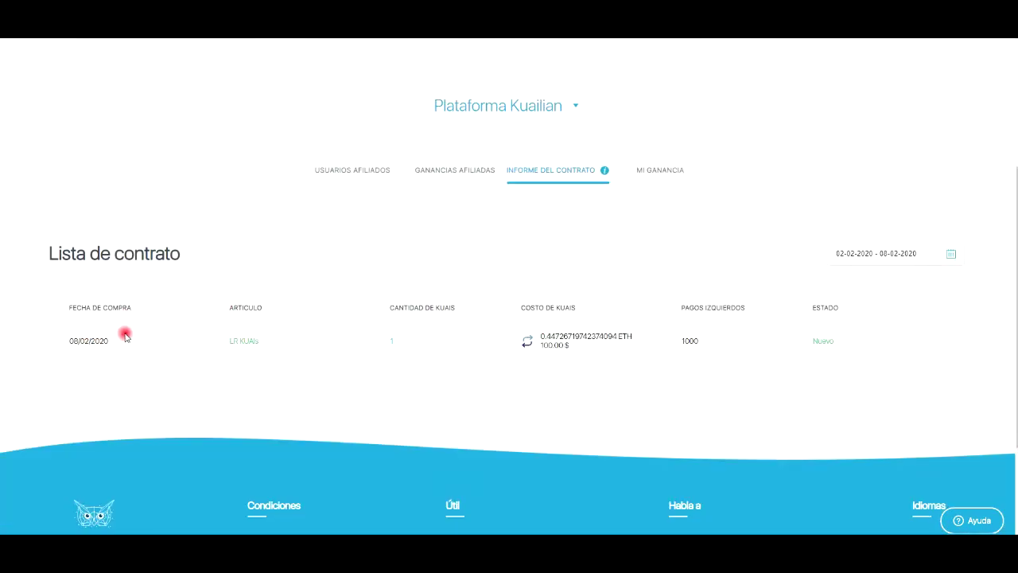
pyautogui.tripleClick(98, 340)
pyautogui.click(93, 340)
# - Highlight the contract's ETH cost, its 1000 remaining payments and its Nuevo status
pyautogui.moveTo(542, 336); pyautogui.dragTo(596, 336)
pyautogui.click(684, 341)
pyautogui.doubleClick(717, 342)
pyautogui.click(690, 307)
pyautogui.moveTo(686, 307); pyautogui.dragTo(747, 308)
pyautogui.click(686, 312)
pyautogui.moveTo(816, 307); pyautogui.dragTo(848, 311)
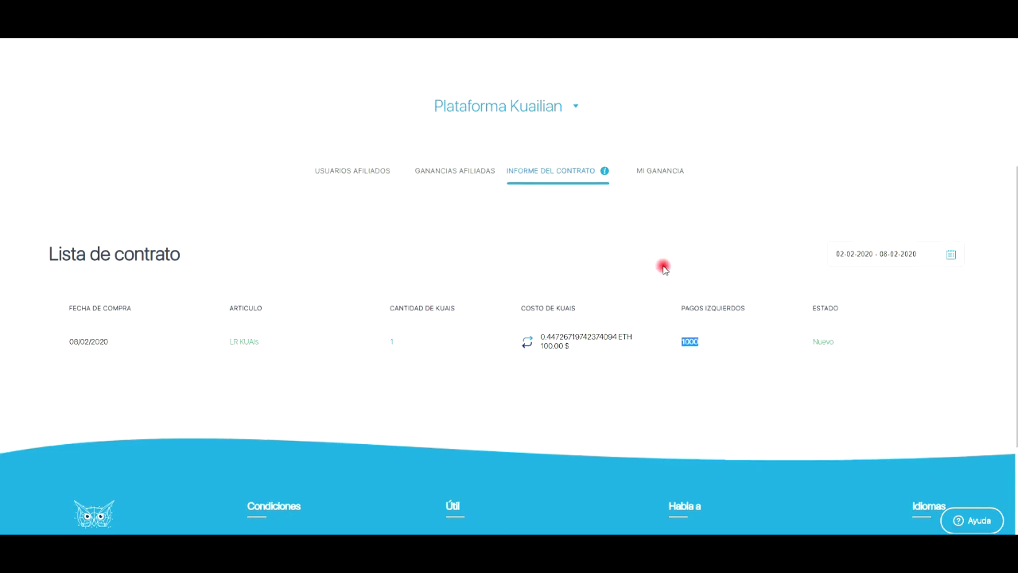
pyautogui.scroll(3, 663, 265)
pyautogui.scroll(-3, 719, 320)
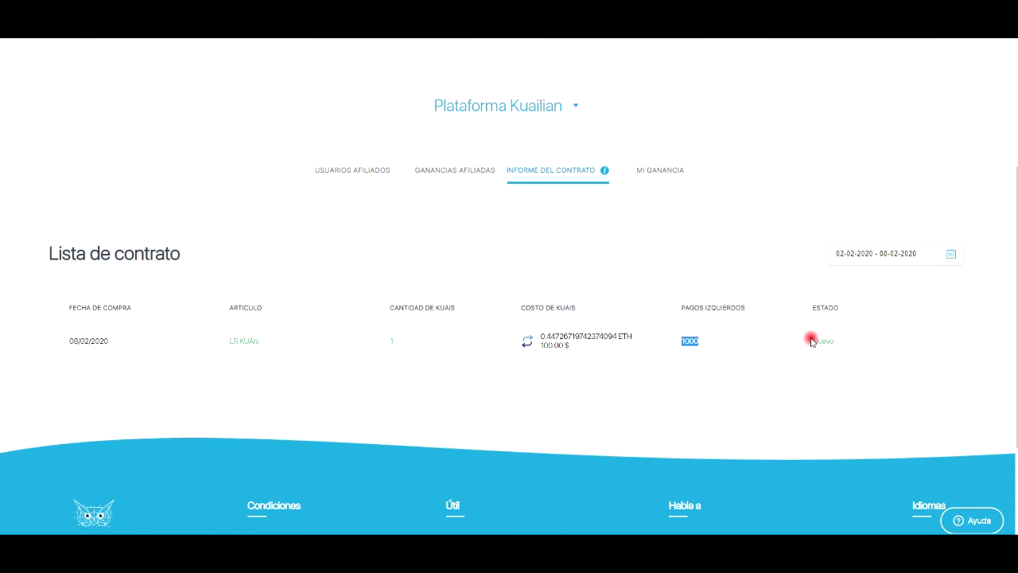
pyautogui.moveTo(811, 341); pyautogui.dragTo(838, 342)
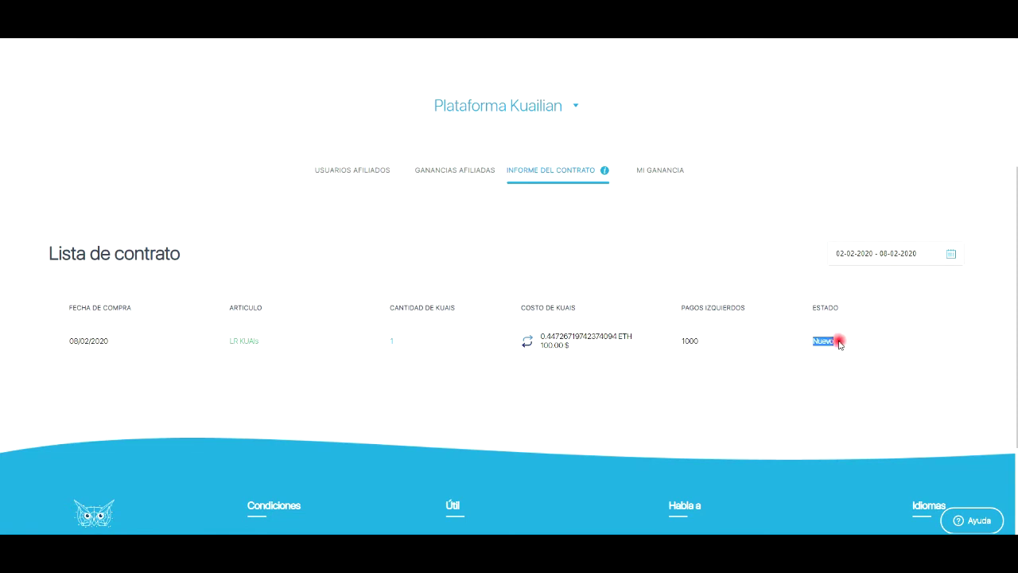
pyautogui.scroll(1, 799, 337)
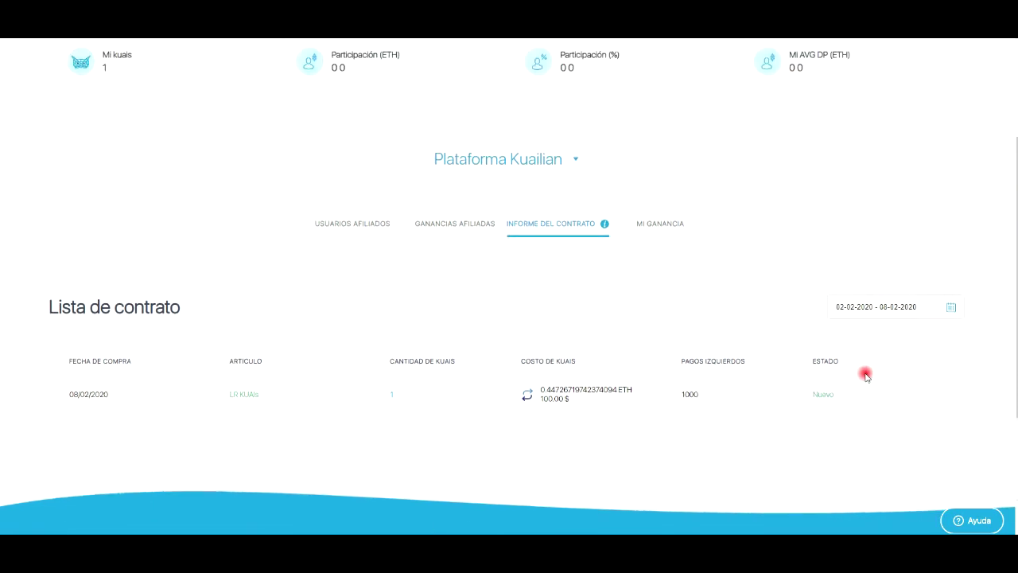
pyautogui.scroll(3, 739, 313)
pyautogui.scroll(-4, 890, 335)
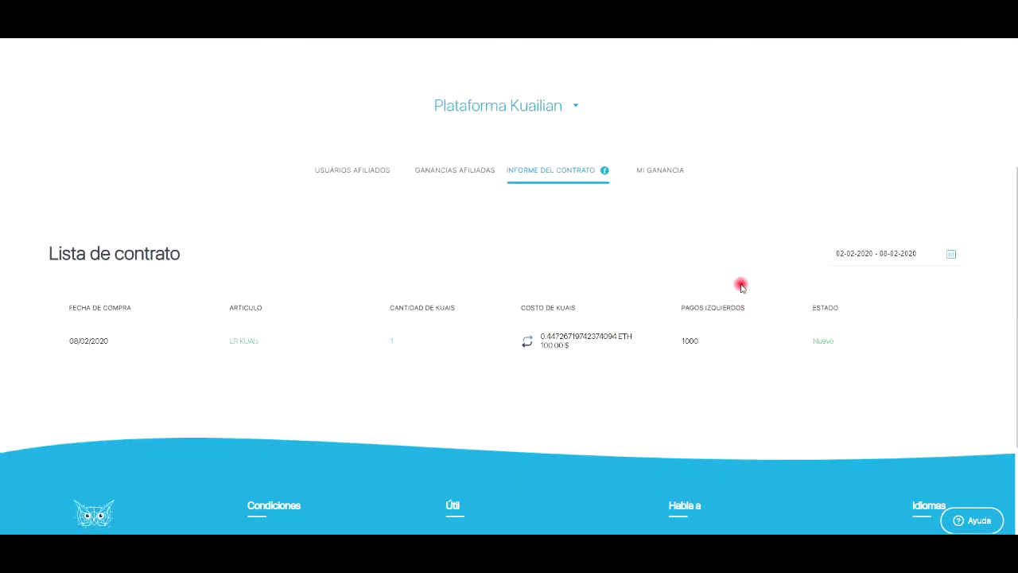
pyautogui.scroll(4, 701, 227)
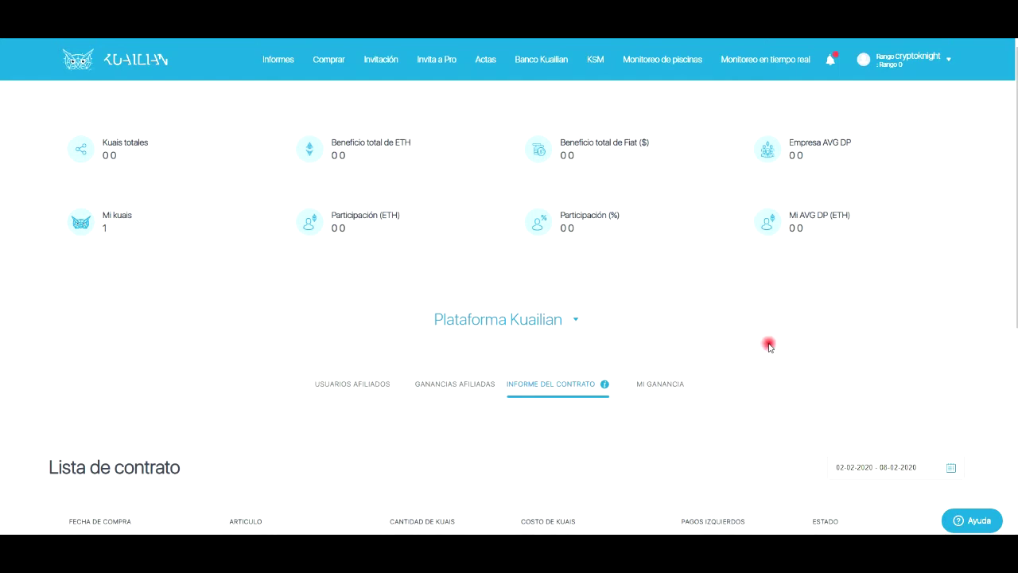
pyautogui.scroll(-5, 769, 343)
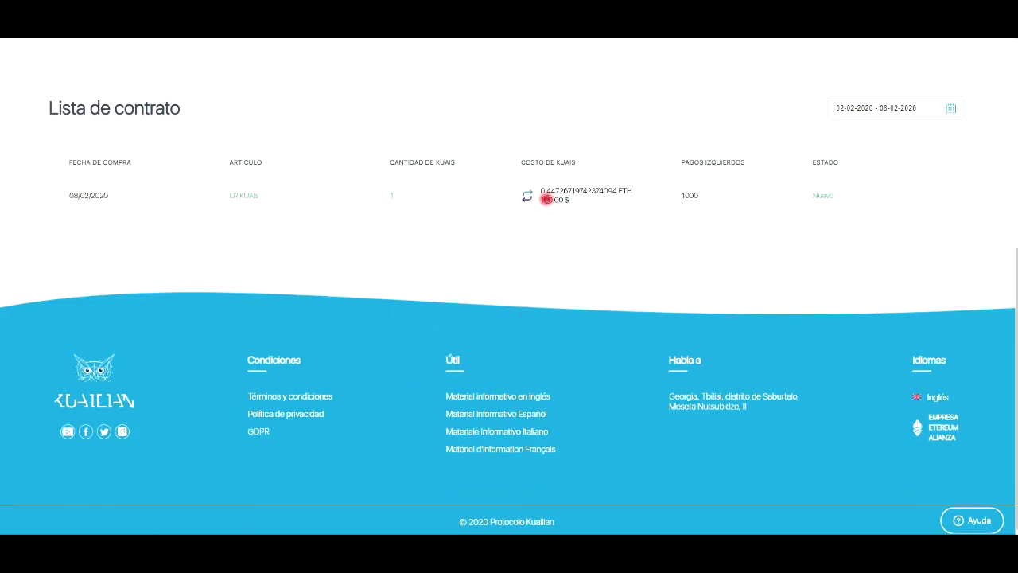
pyautogui.scroll(5, 718, 220)
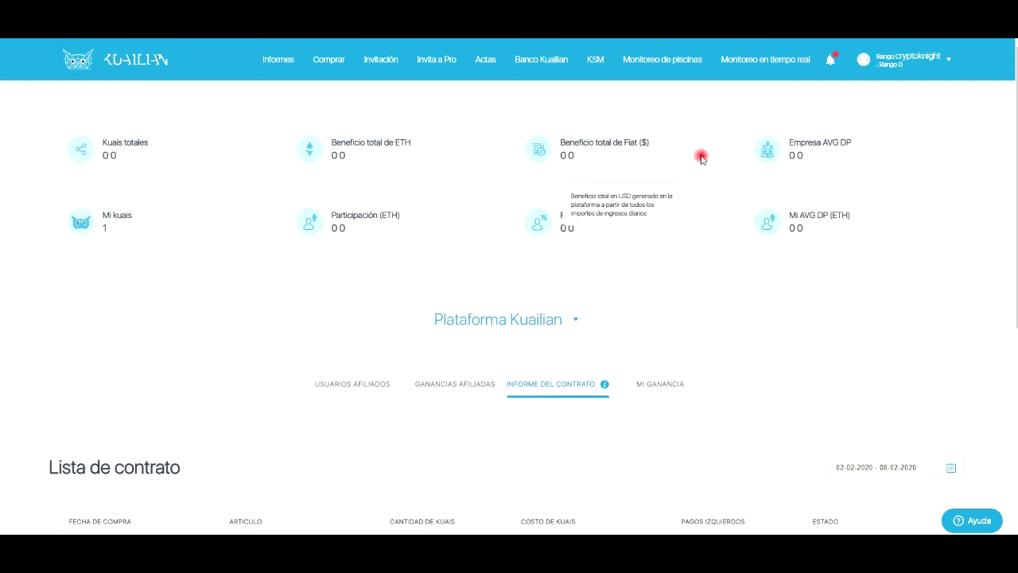
pyautogui.moveTo(800, 151)
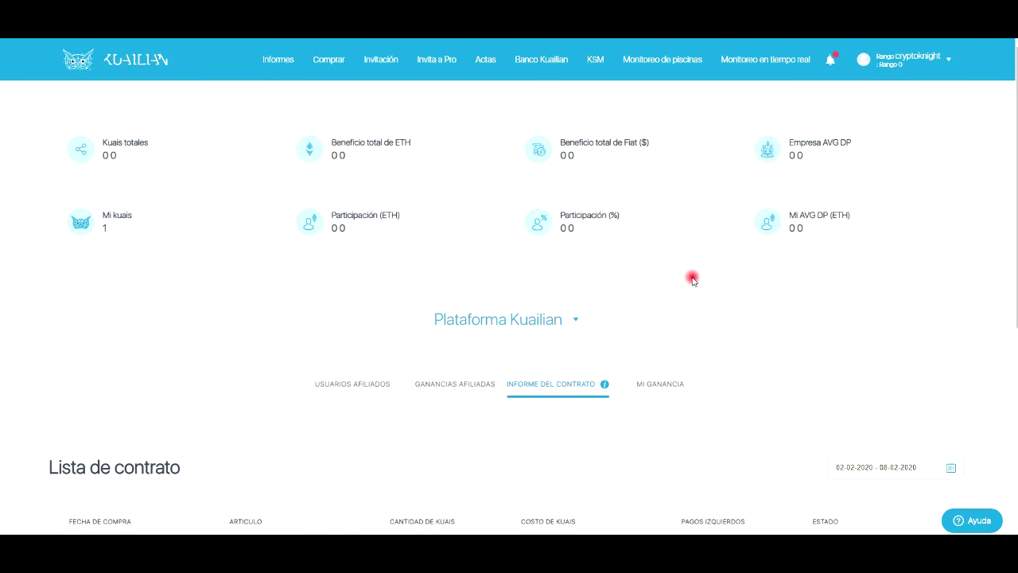
pyautogui.scroll(-1, 744, 337)
pyautogui.scroll(-3, 744, 337)
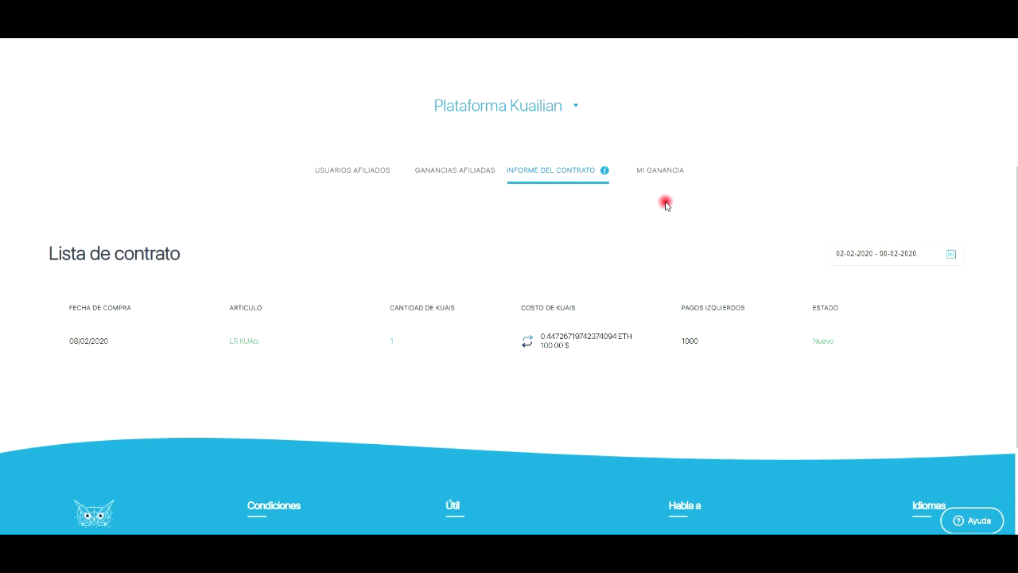
pyautogui.scroll(3, 665, 200)
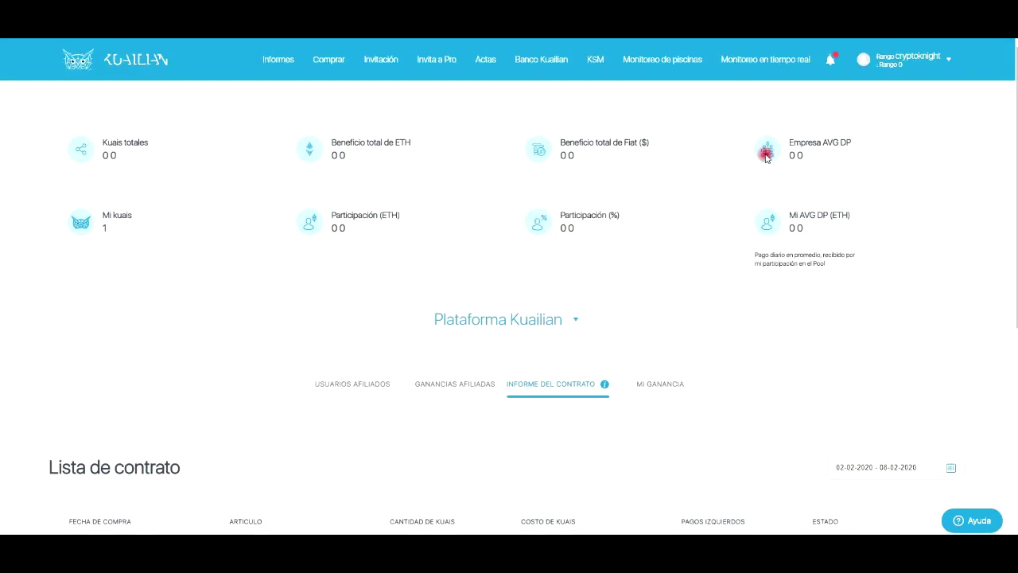
pyautogui.scroll(-5, 707, 238)
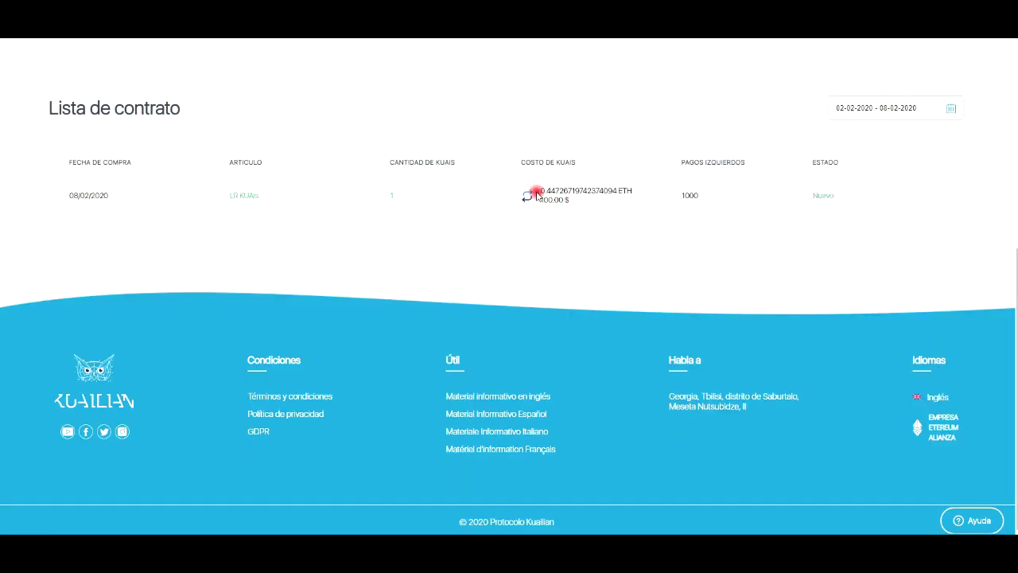
pyautogui.scroll(5, 709, 263)
pyautogui.scroll(-4, 709, 264)
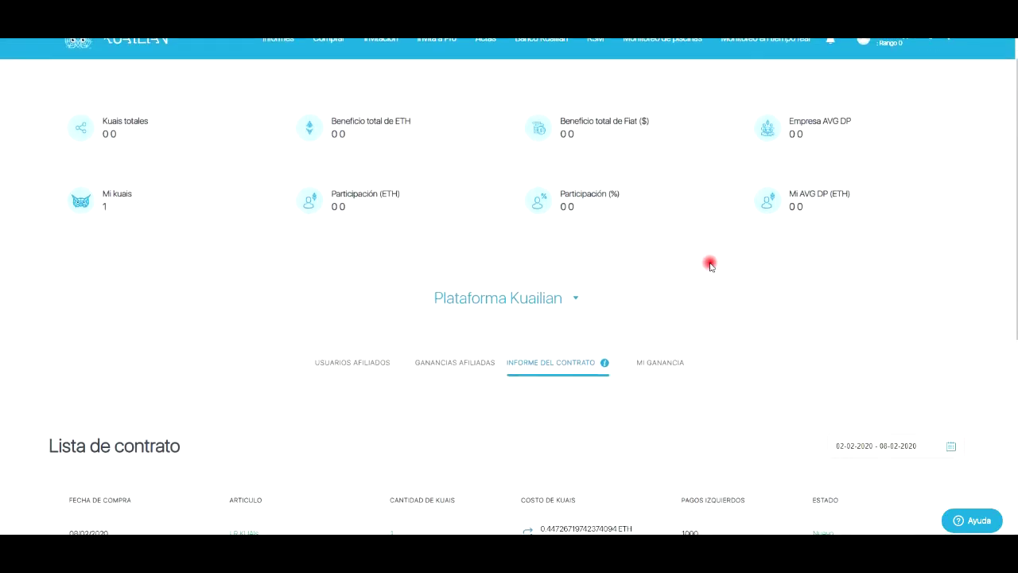
pyautogui.scroll(4, 724, 227)
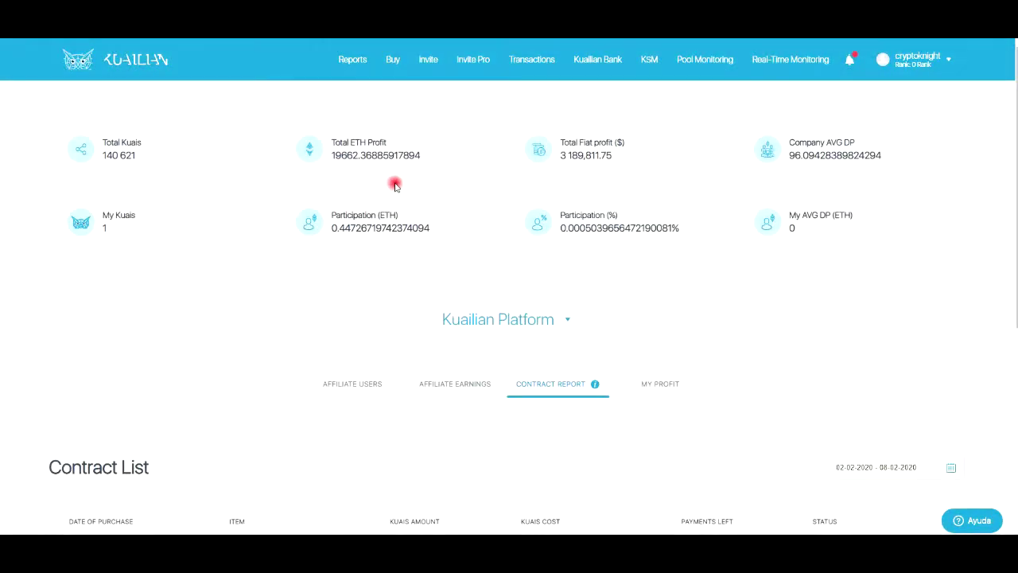
pyautogui.scroll(-4, 403, 187)
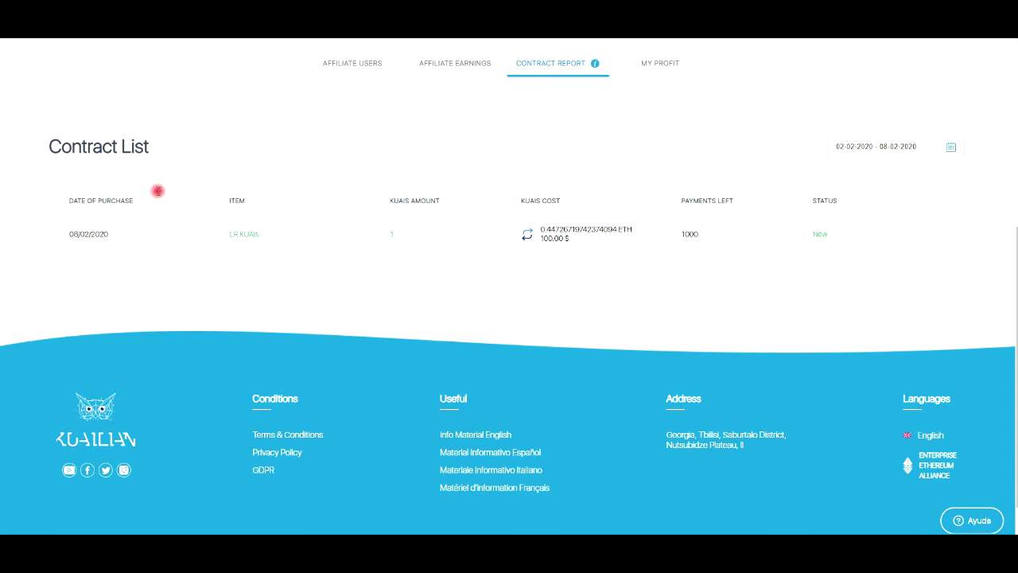
pyautogui.scroll(5, 600, 198)
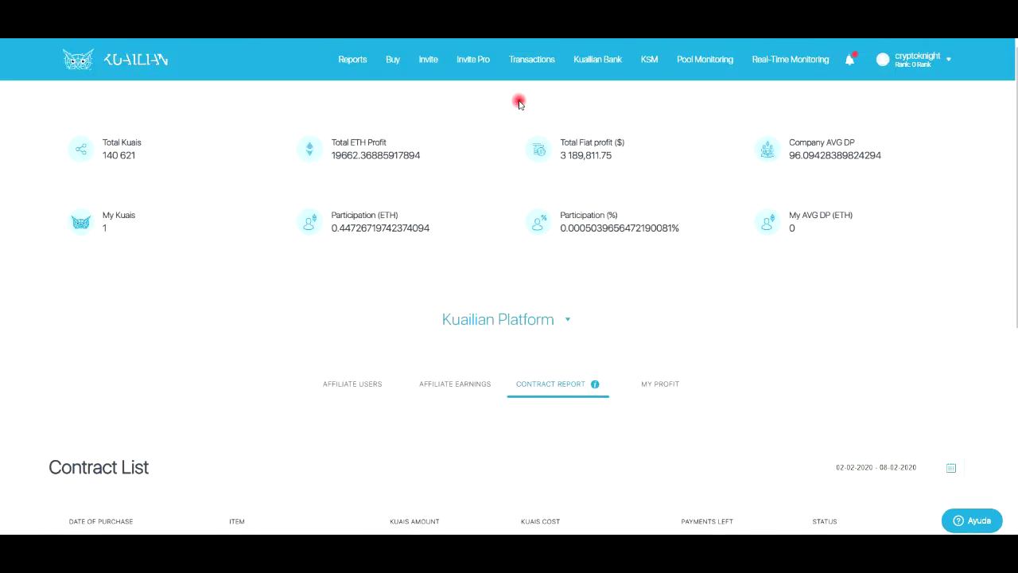
pyautogui.moveTo(263, 141)
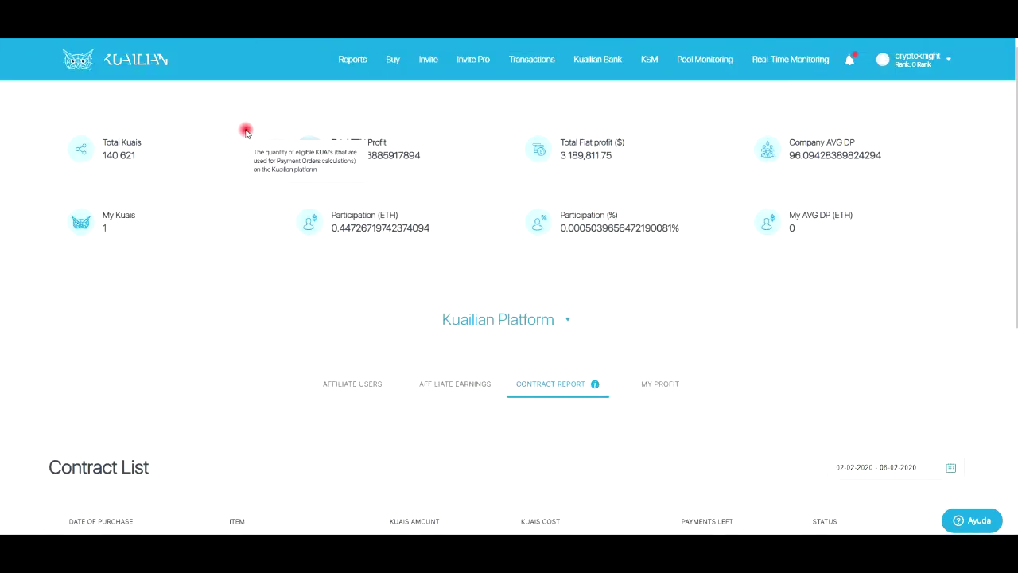
pyautogui.scroll(-5, 397, 265)
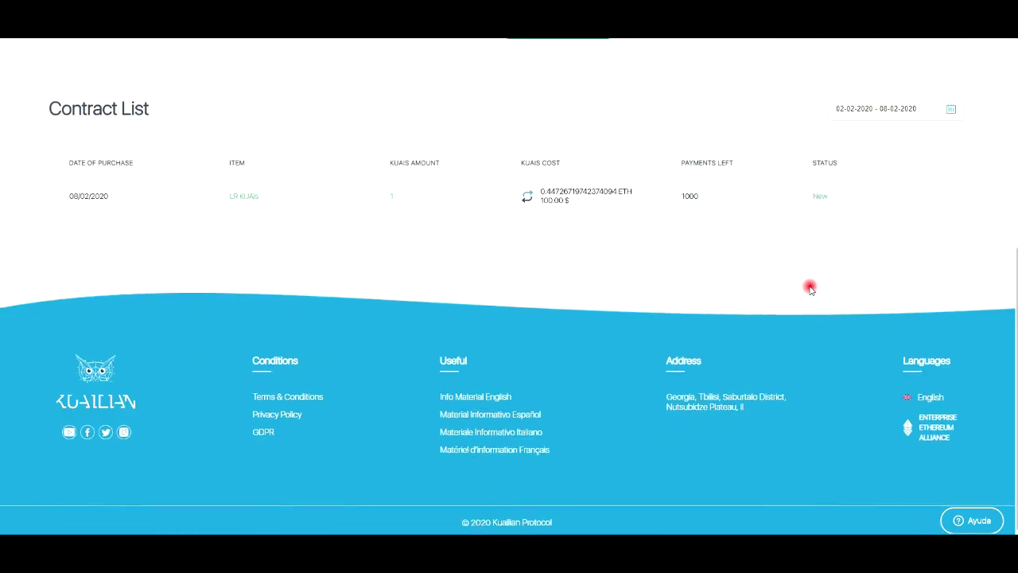
pyautogui.scroll(5, 809, 288)
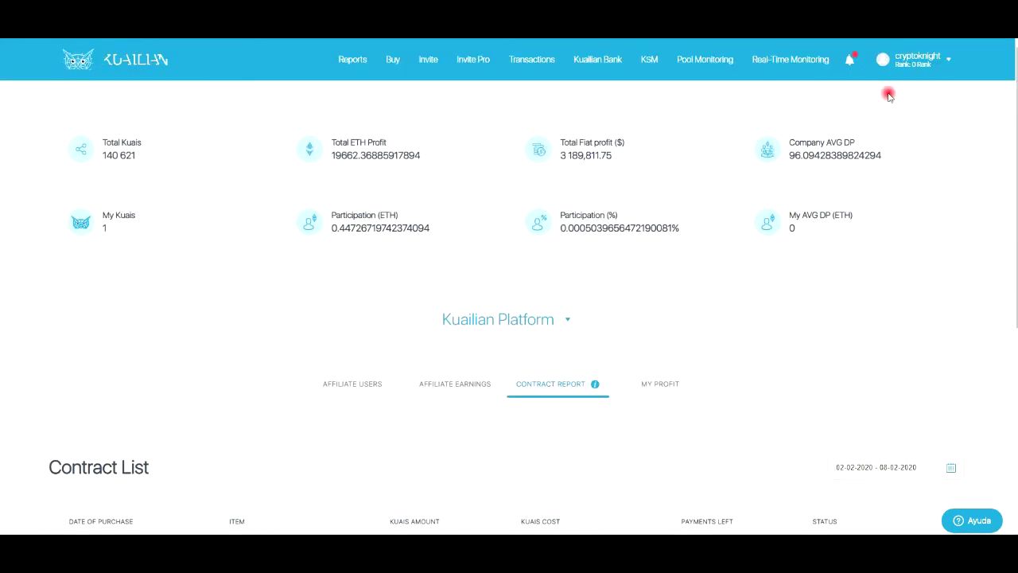
pyautogui.moveTo(594, 269)
pyautogui.click(946, 60)
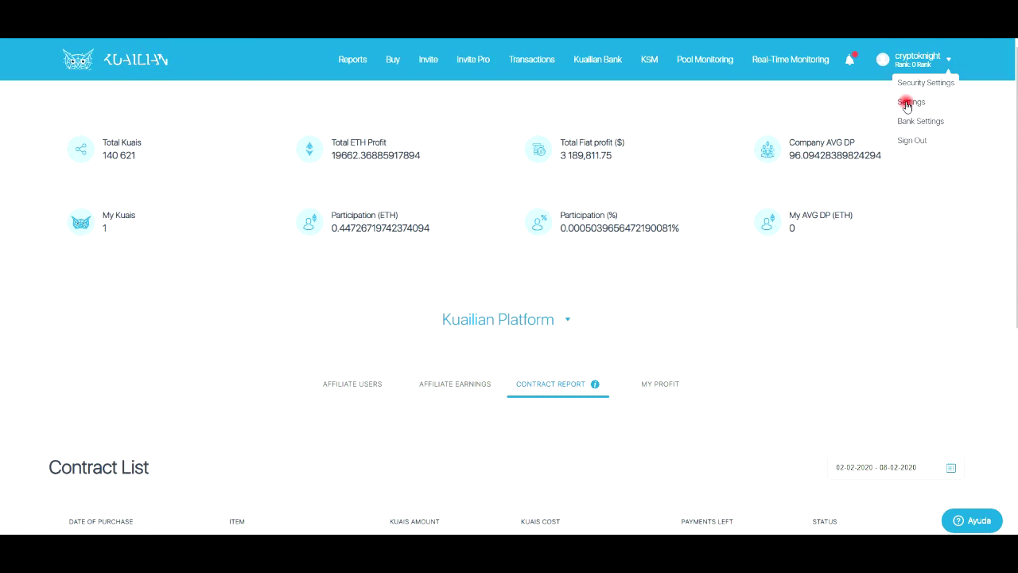
pyautogui.click(713, 105)
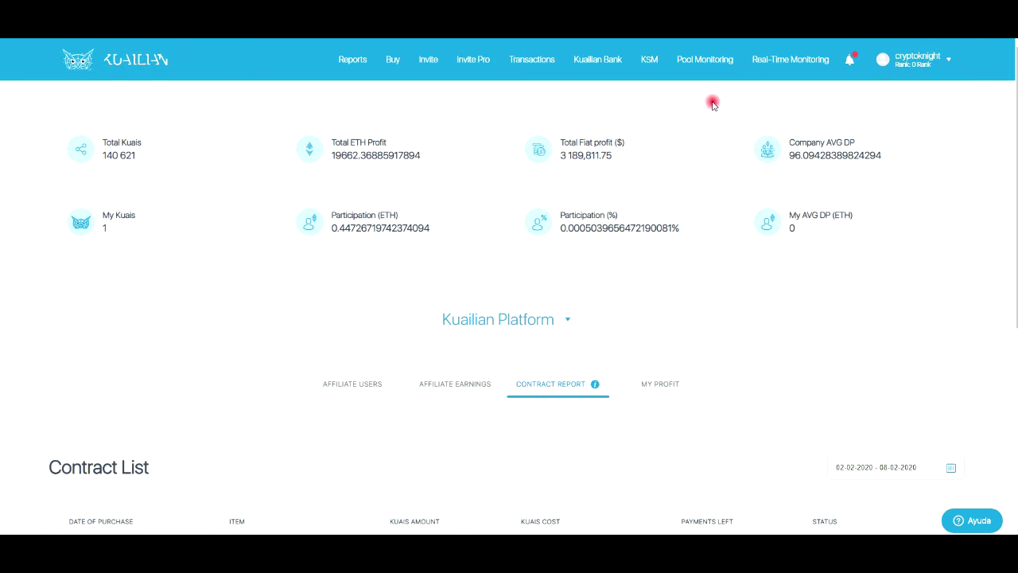
pyautogui.scroll(-5, 714, 105)
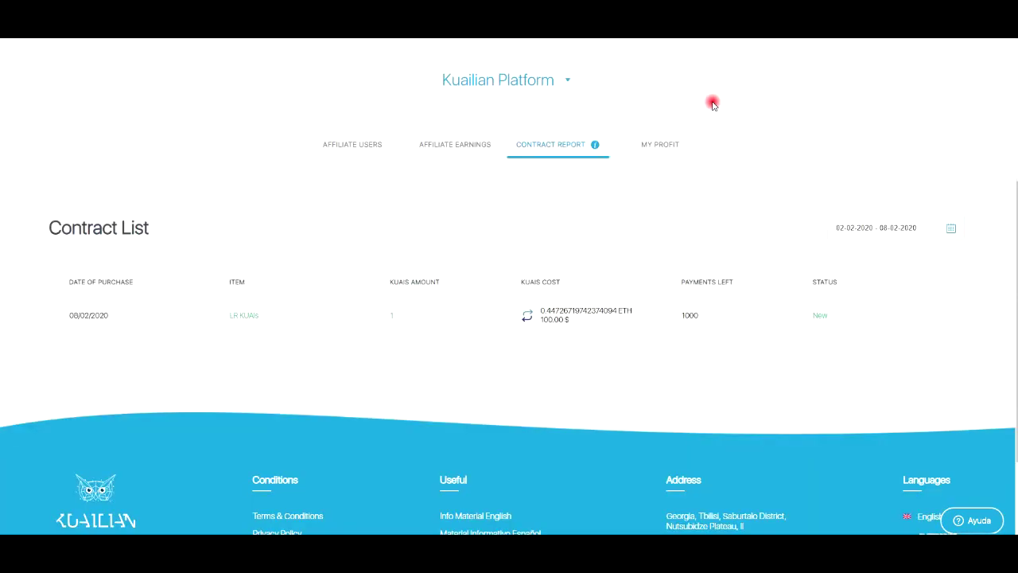
pyautogui.scroll(5, 713, 105)
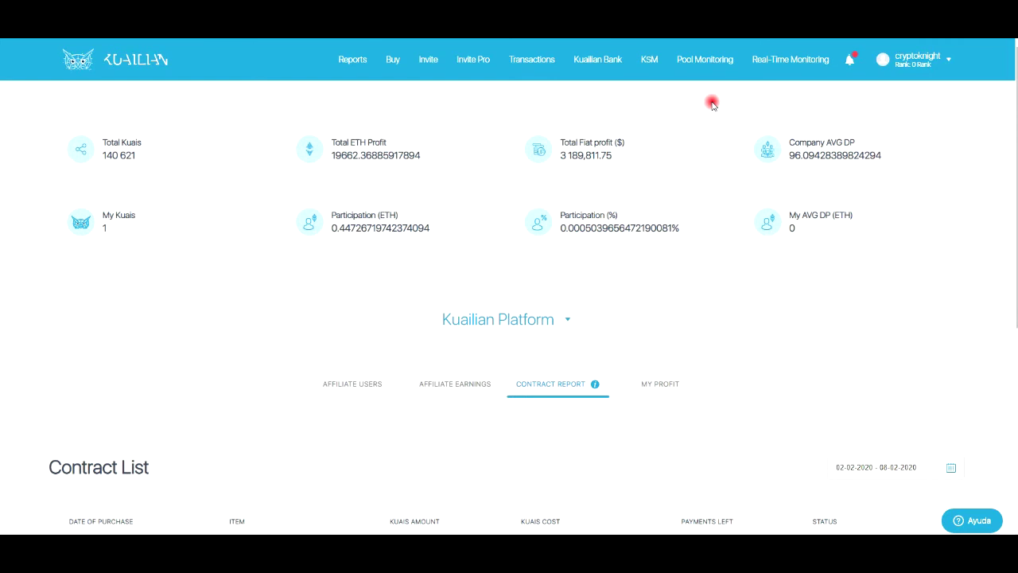
pyautogui.scroll(-4, 625, 250)
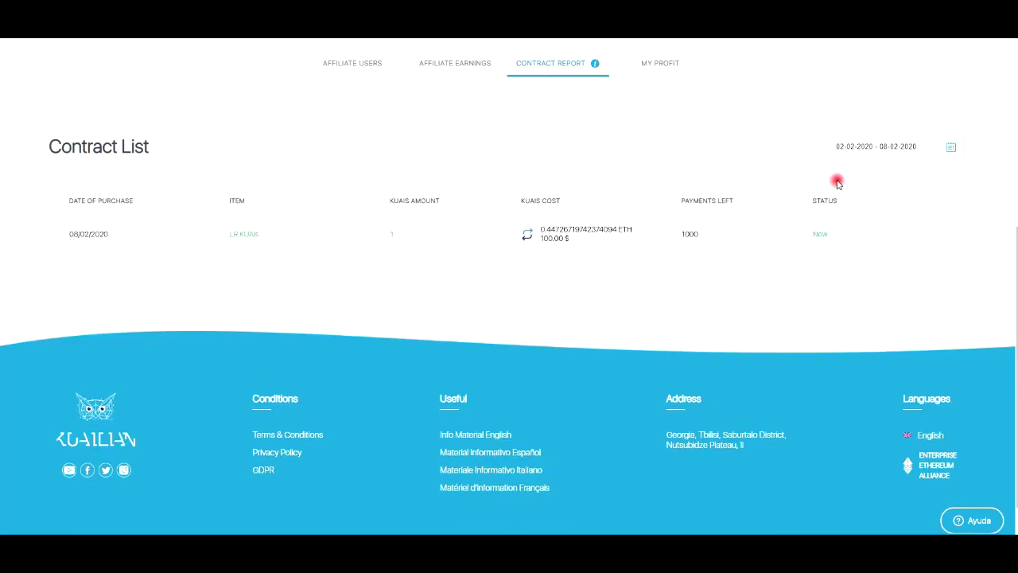
pyautogui.scroll(4, 822, 175)
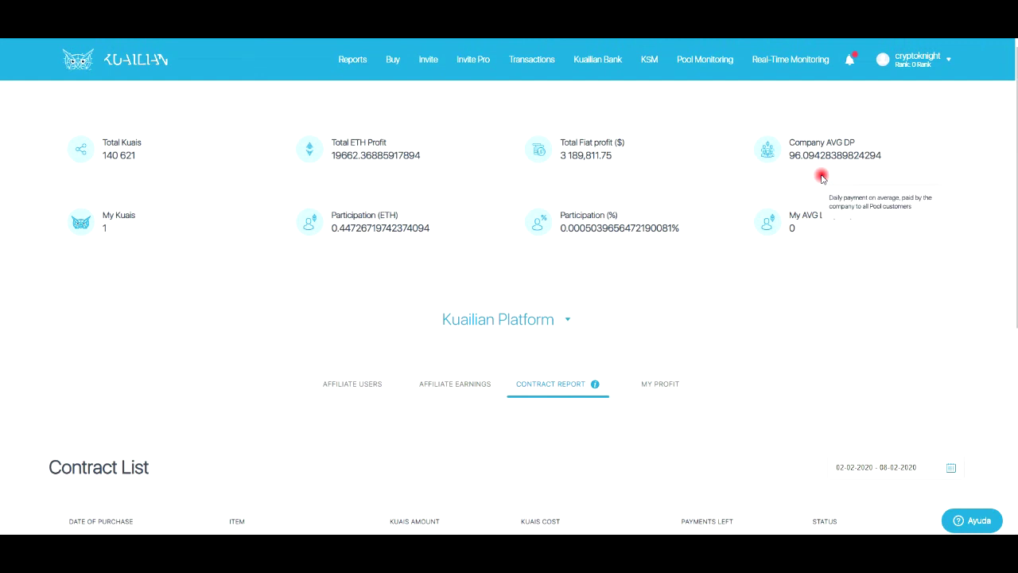